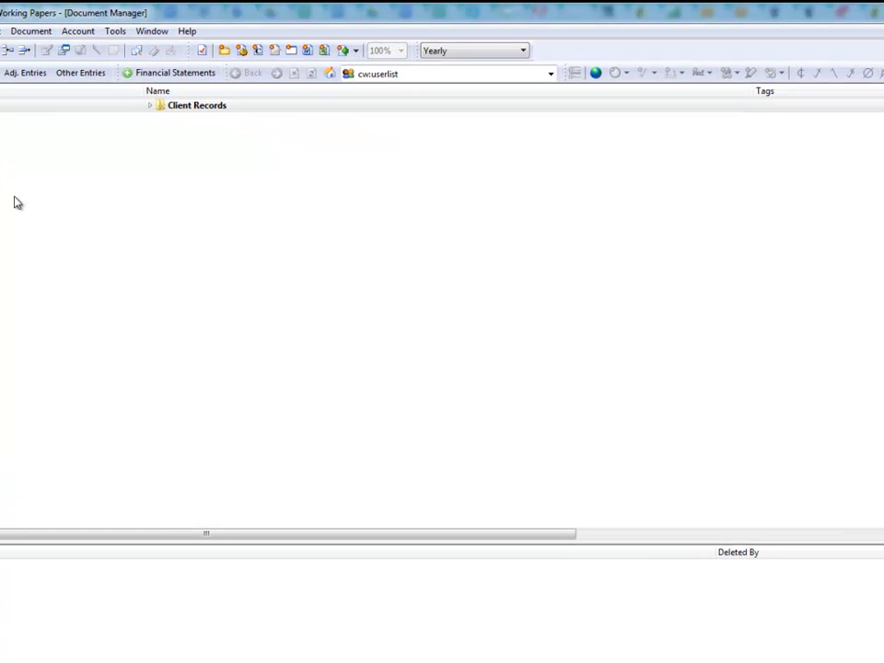
Open the Document Library for a new document and load the Financials5CAD template as its source
left_click(35, 32)
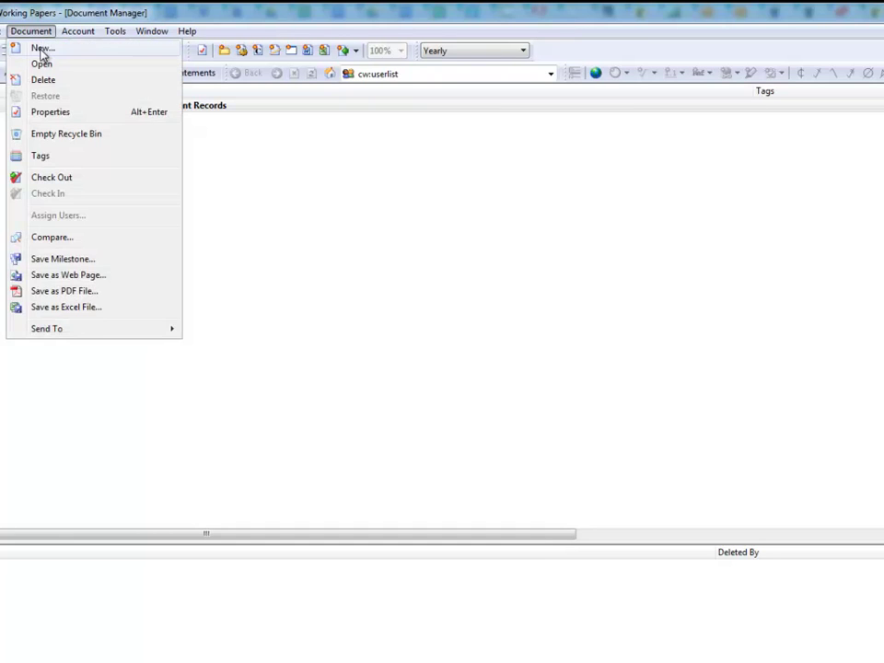
left_click(42, 51)
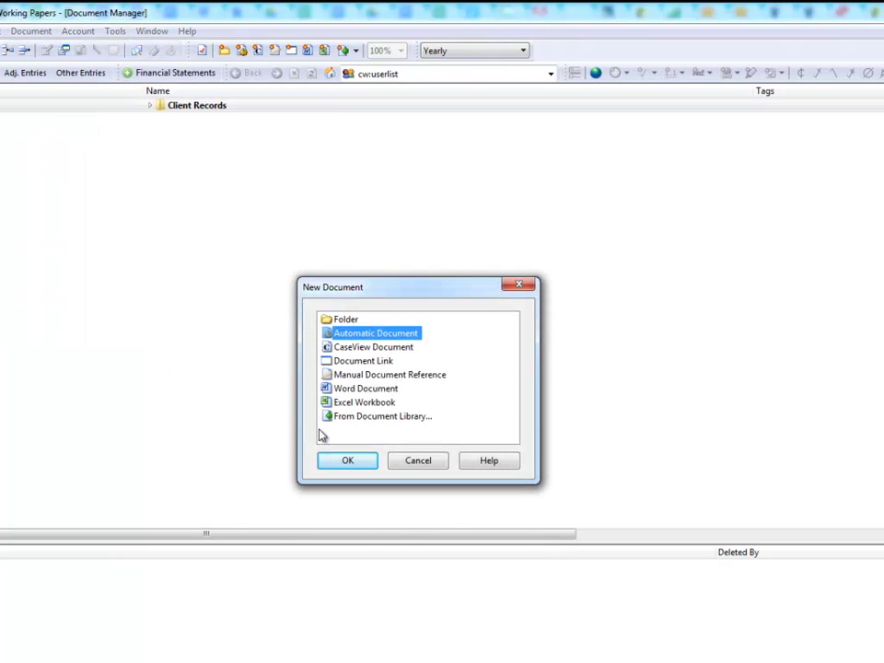
left_click(419, 421)
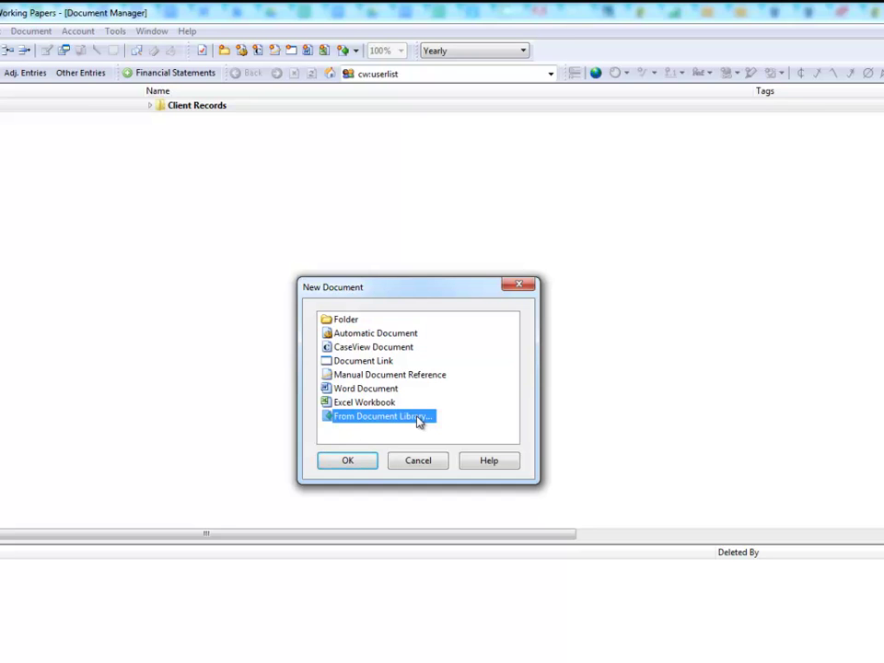
left_click(364, 465)
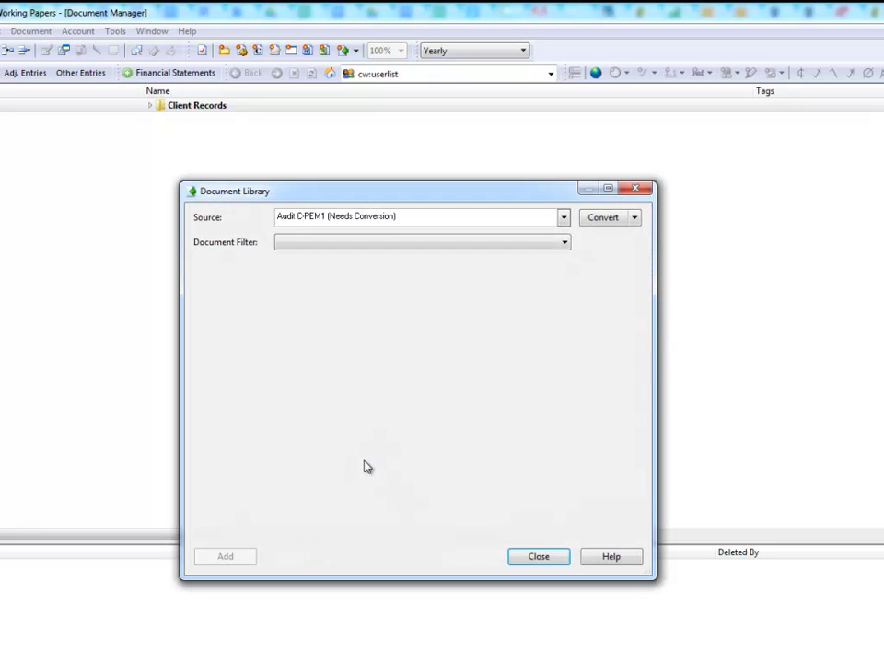
left_click(563, 219)
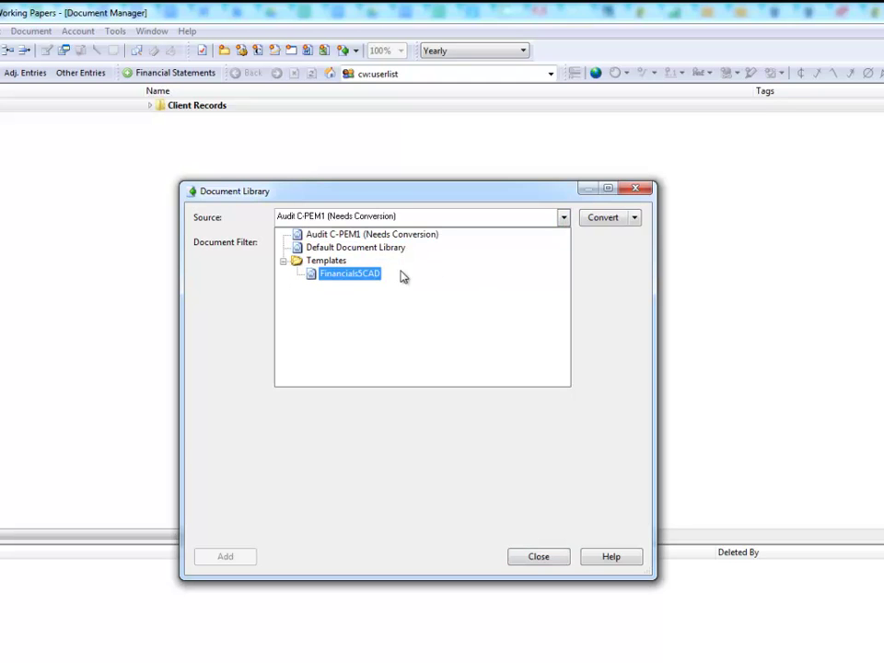
left_click(360, 279)
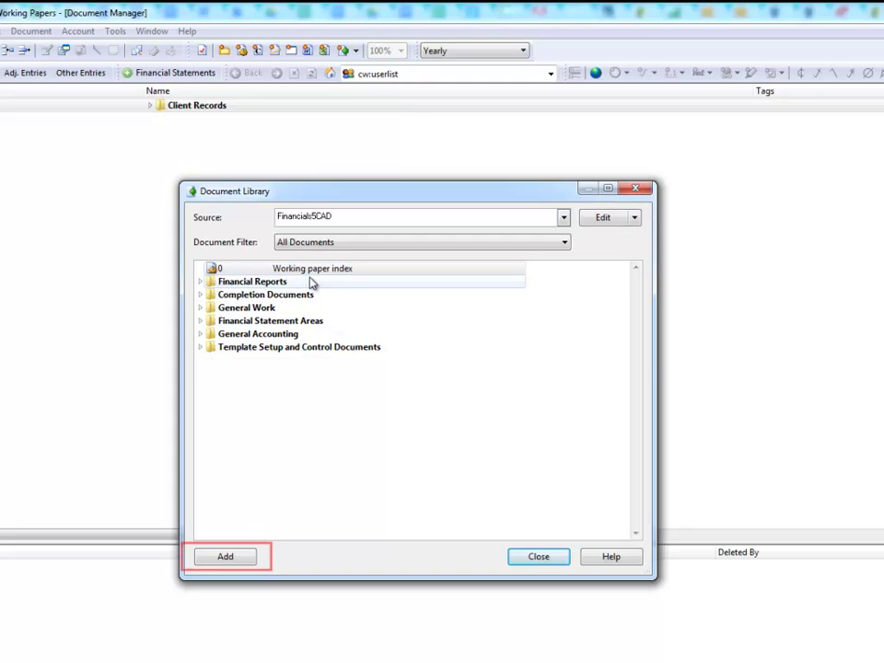
Add the Financial Reports folder from the Document Library to the client file
left_click(270, 284)
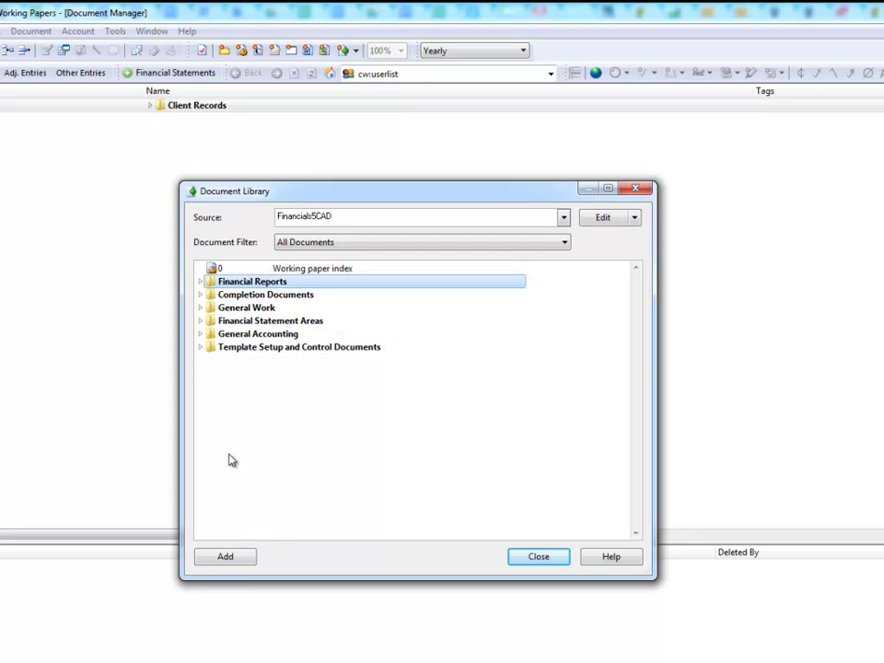
left_click(229, 558)
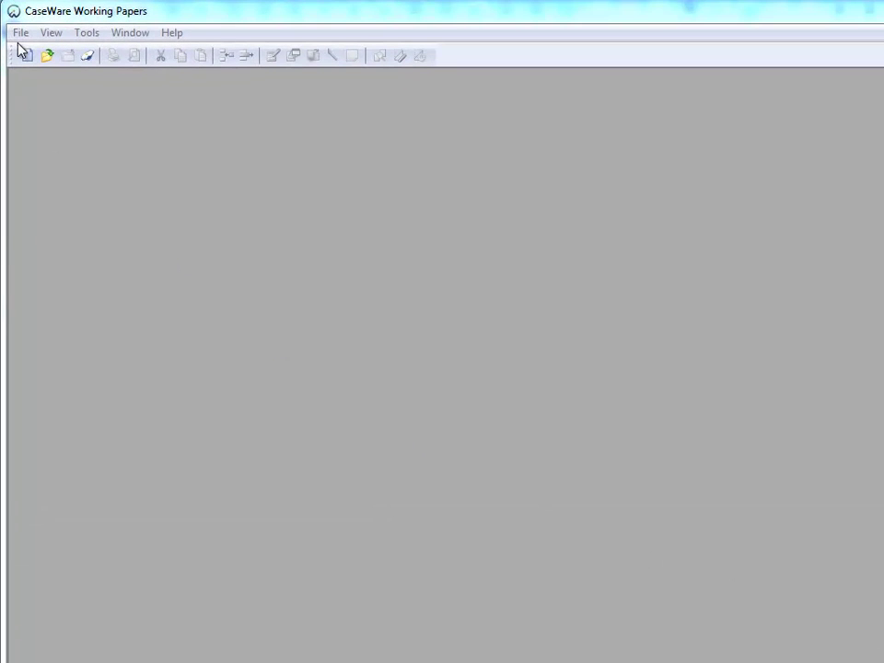
Launch the New File from Client Data wizard via File > New
left_click(20, 33)
left_click(74, 52)
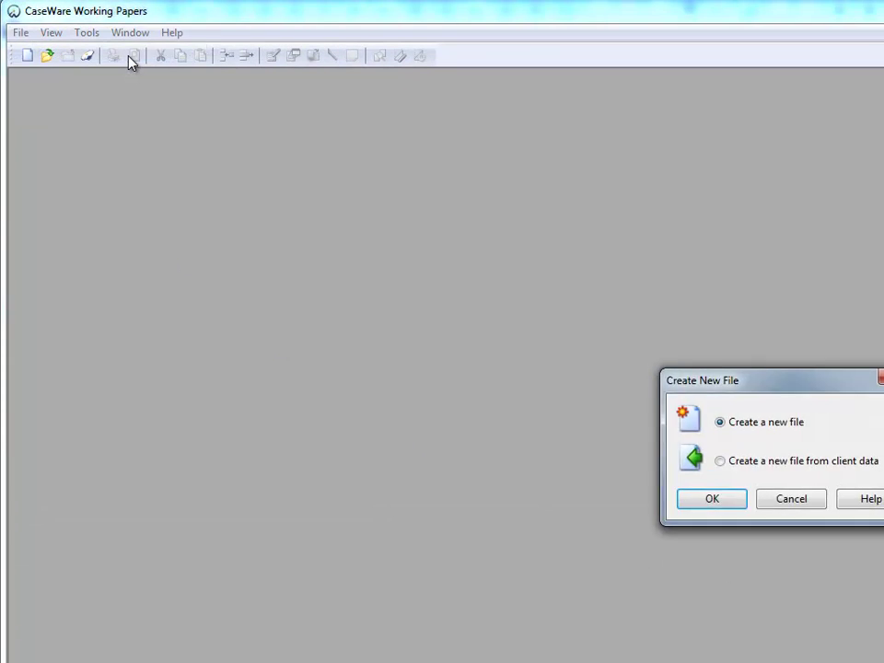
left_click(368, 347)
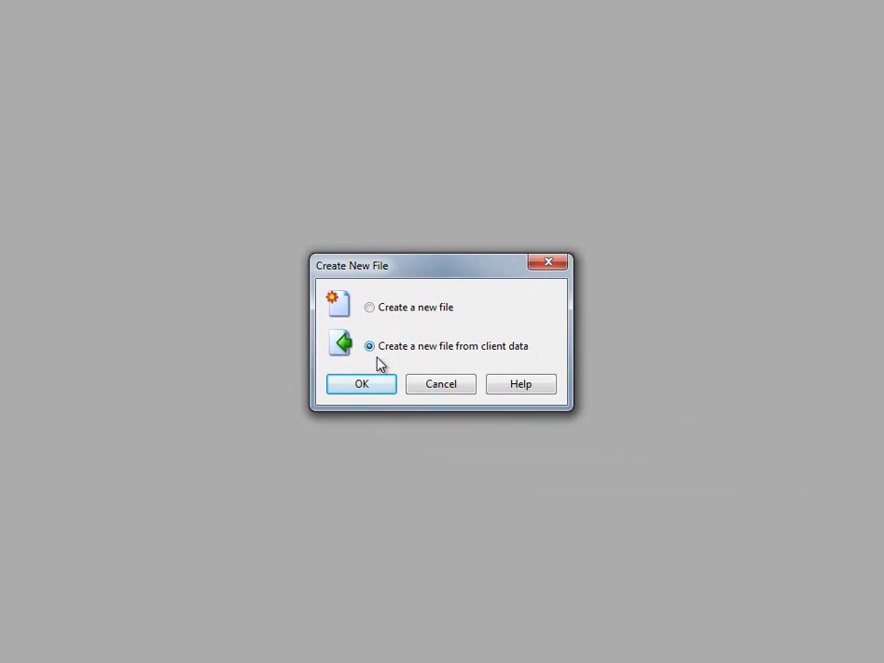
left_click(392, 383)
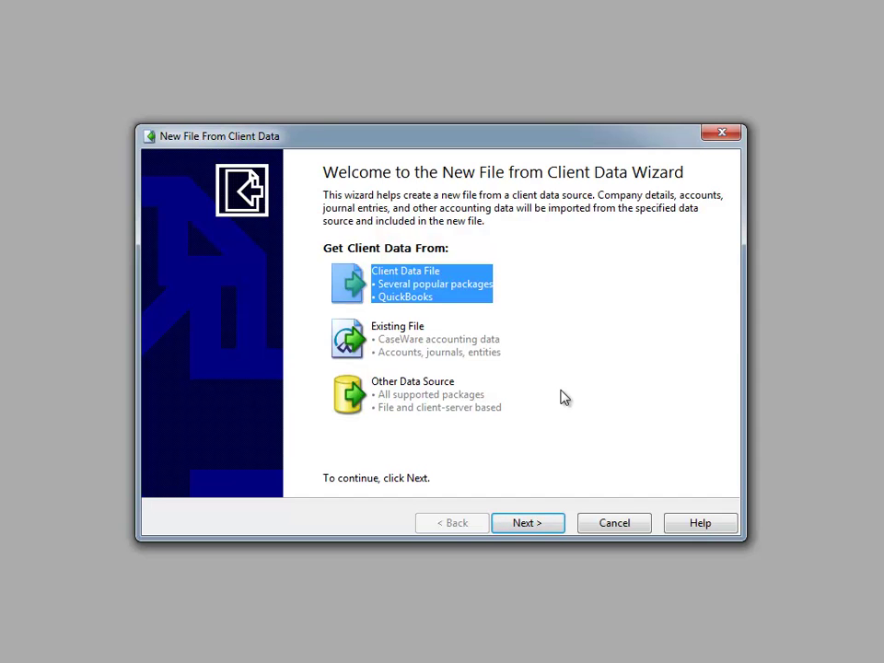
Select Other Data Source and keep QuickBooks 2014 UK as the import package
left_click(488, 397)
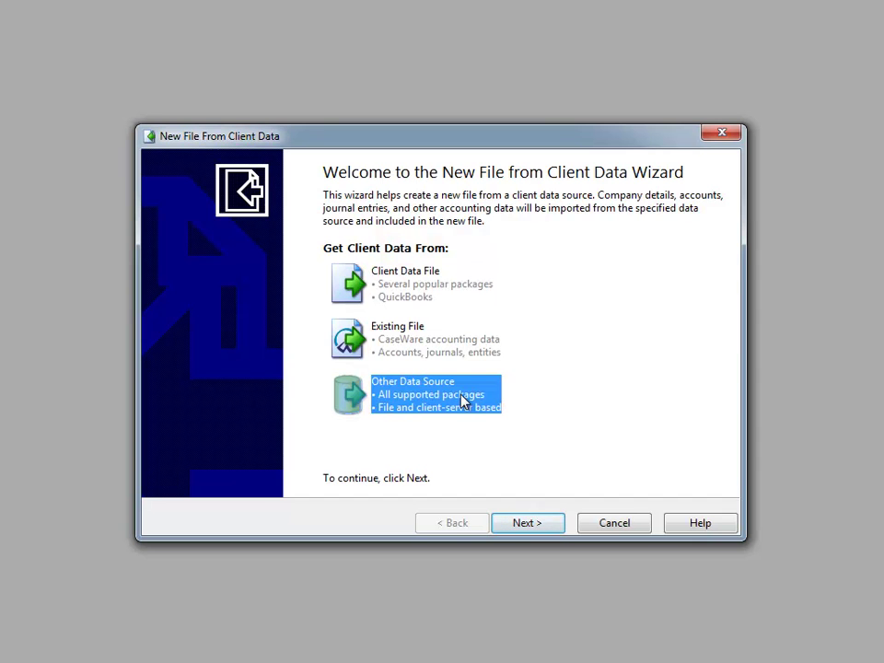
left_click(562, 529)
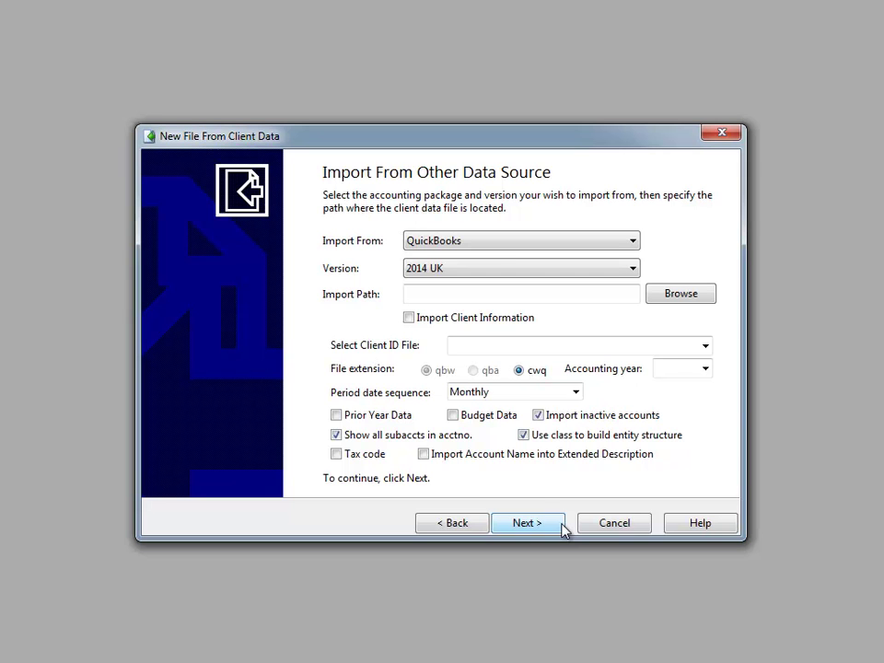
left_click(631, 243)
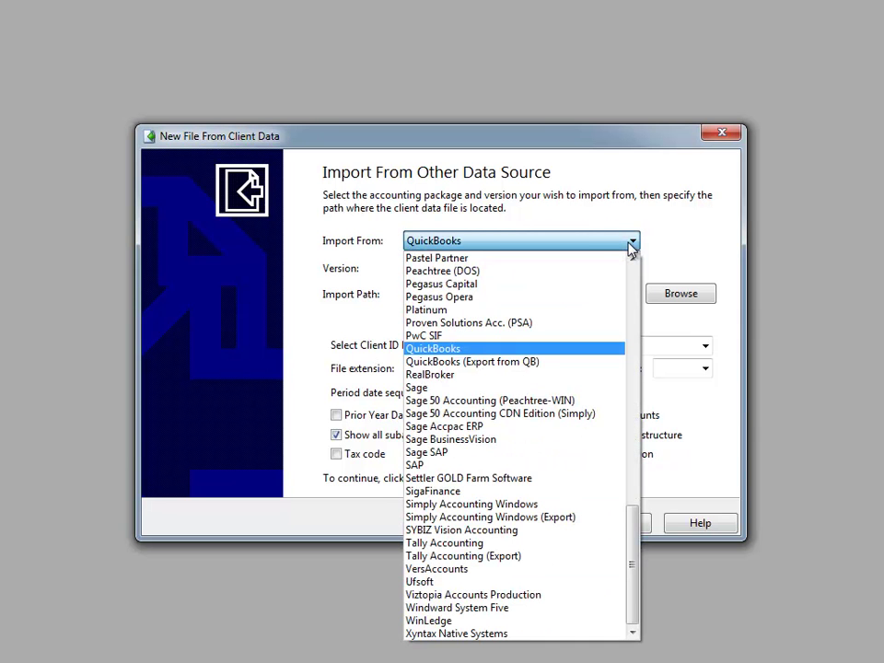
left_click(655, 249)
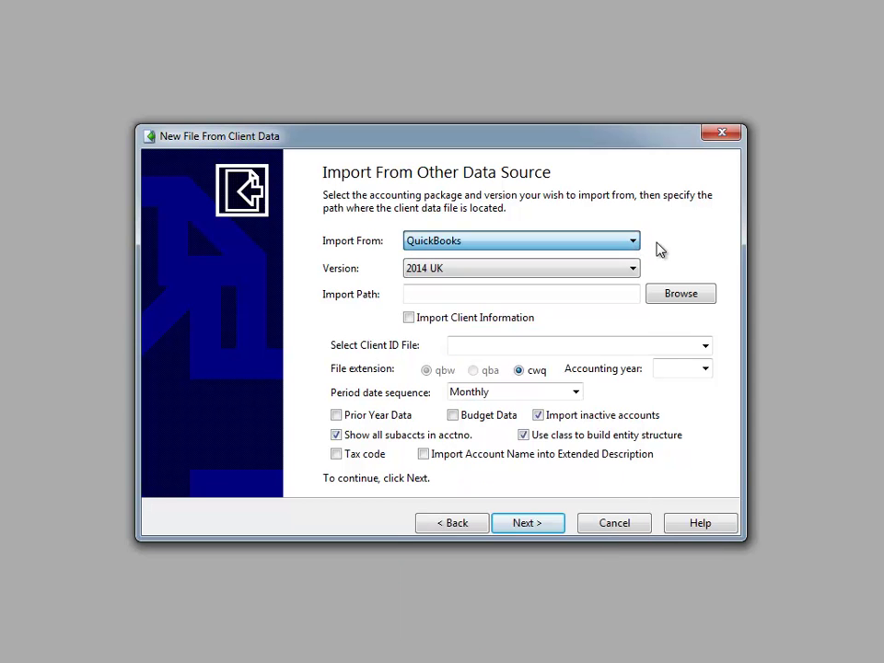
Name the new file 'New client 1' and base it on the Financials template
left_click(528, 523)
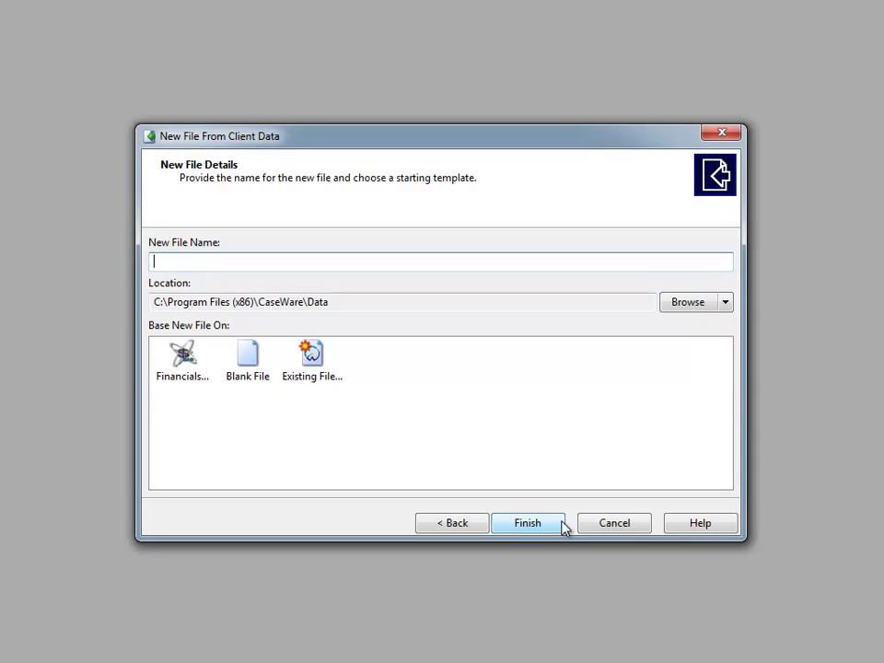
type("New cl")
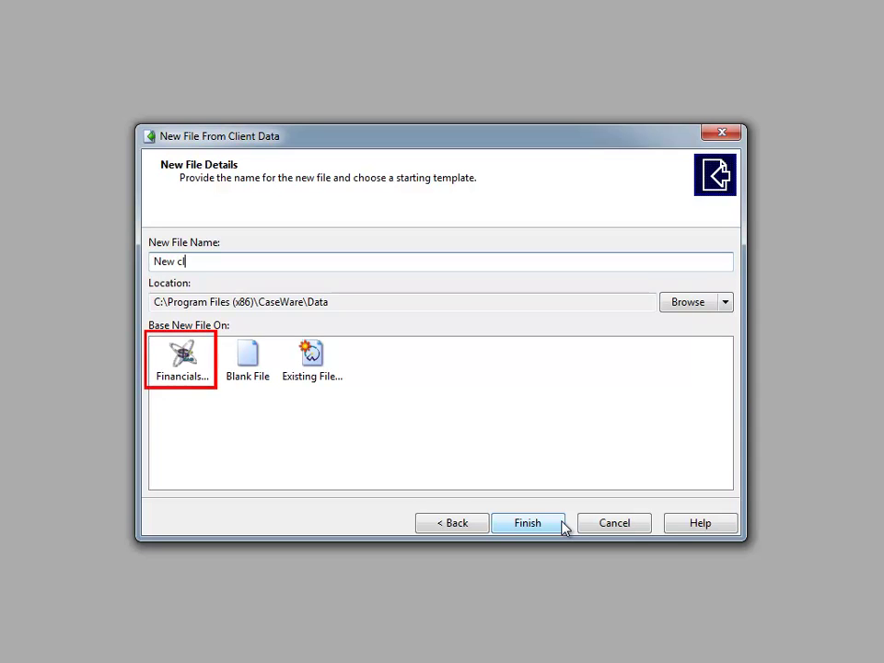
type("ient 1")
left_click(186, 364)
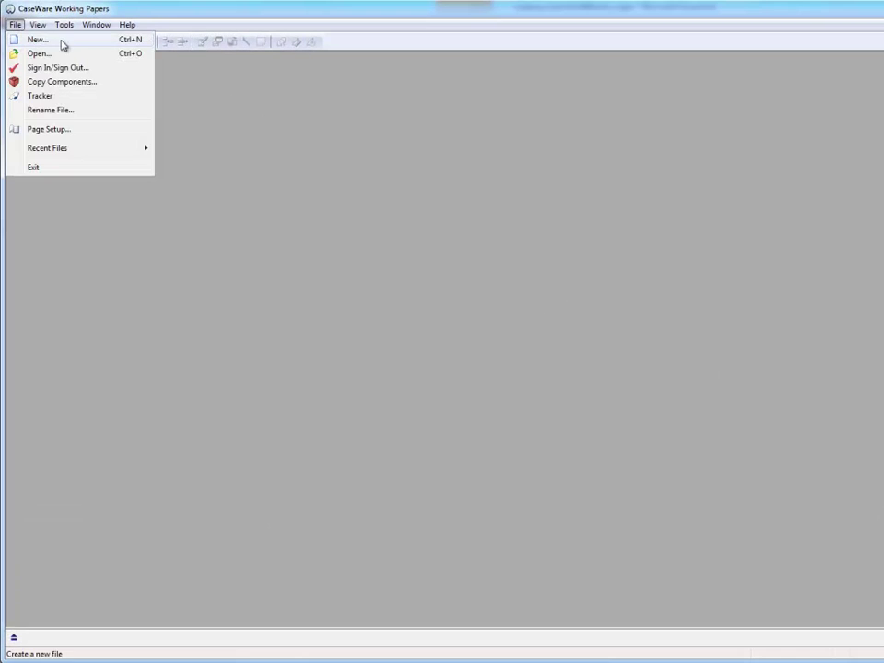
Open the New File dialog with 'Create a new file' selected
left_click(72, 40)
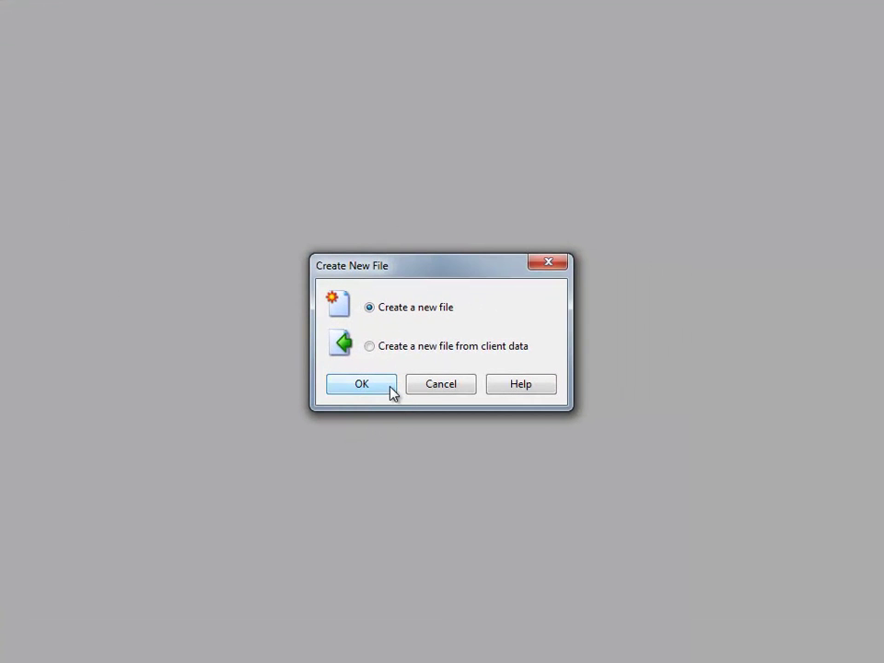
left_click(390, 388)
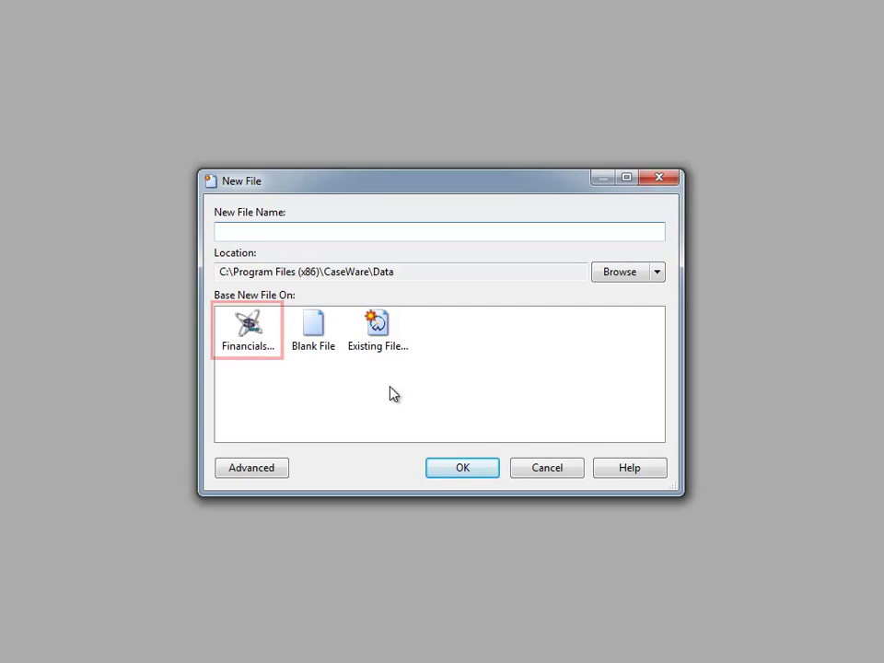
Enter 'New client 2' as the new file name
type("New cl")
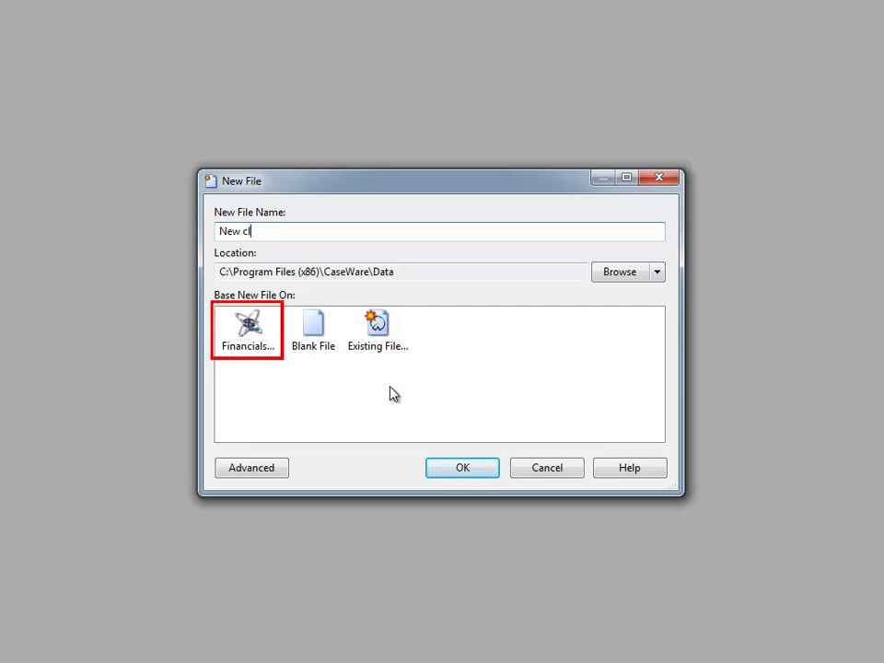
type("ient 2")
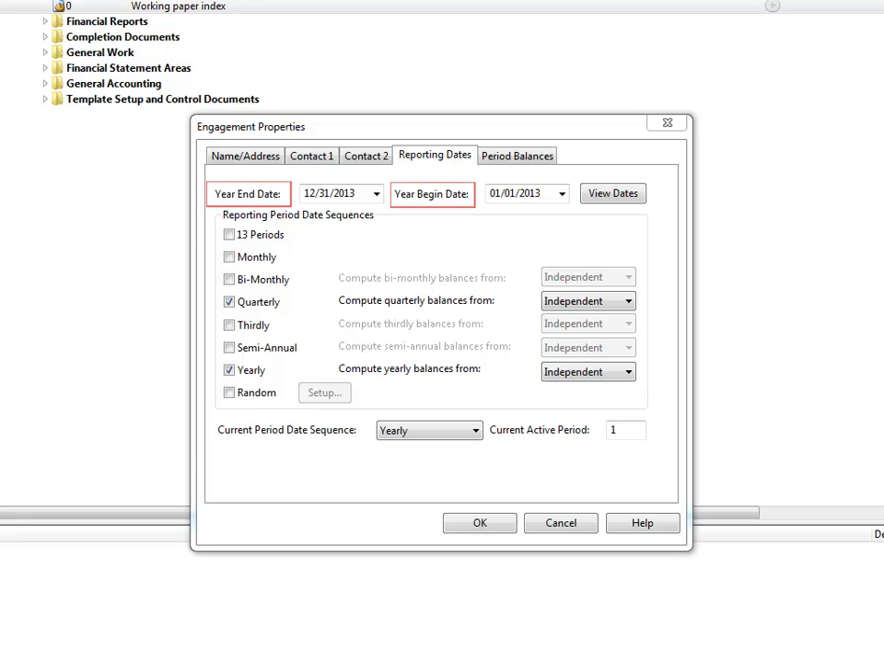
Review the Name/Address tab and accept the engagement properties for New client 2
left_click(266, 163)
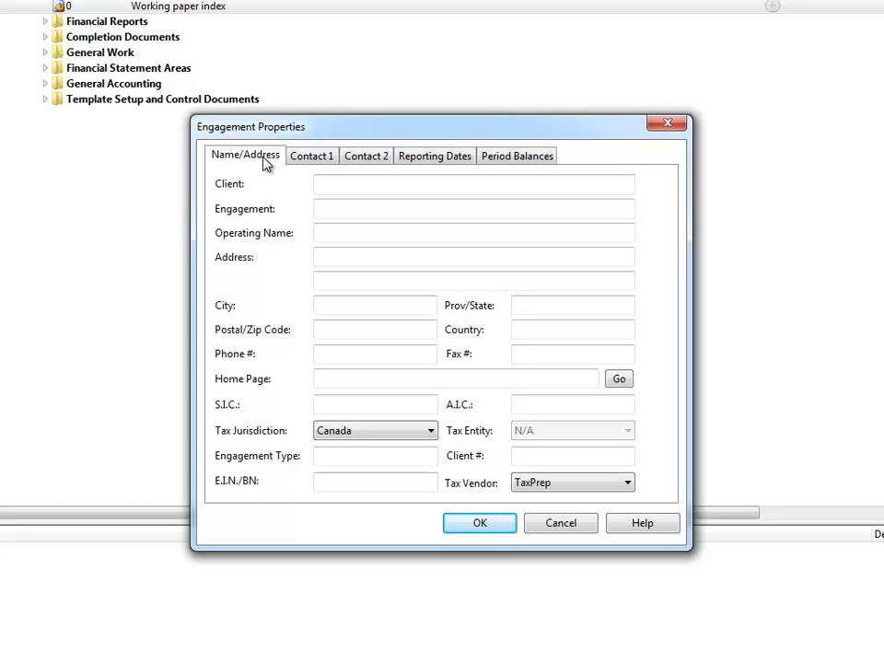
left_click(506, 530)
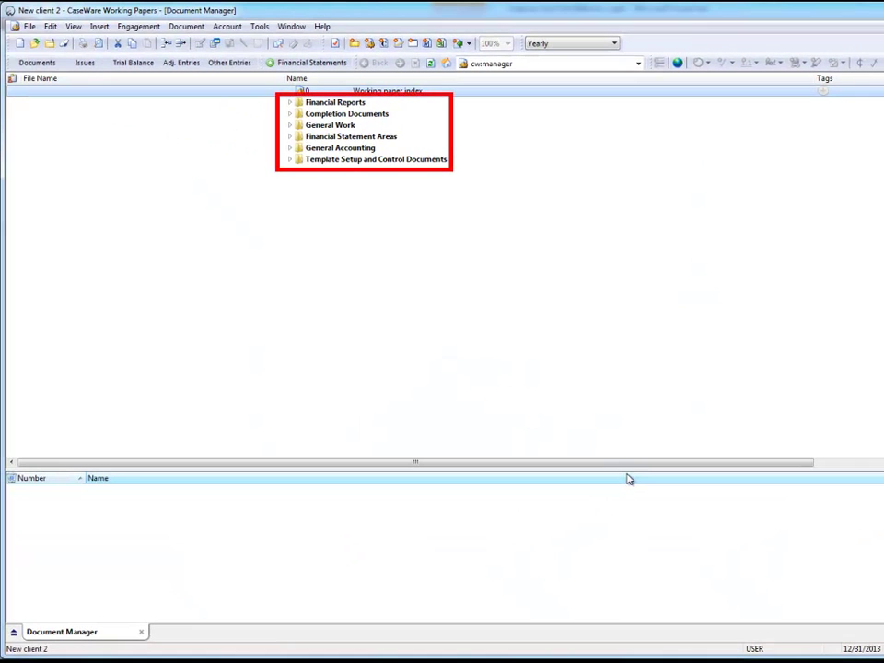